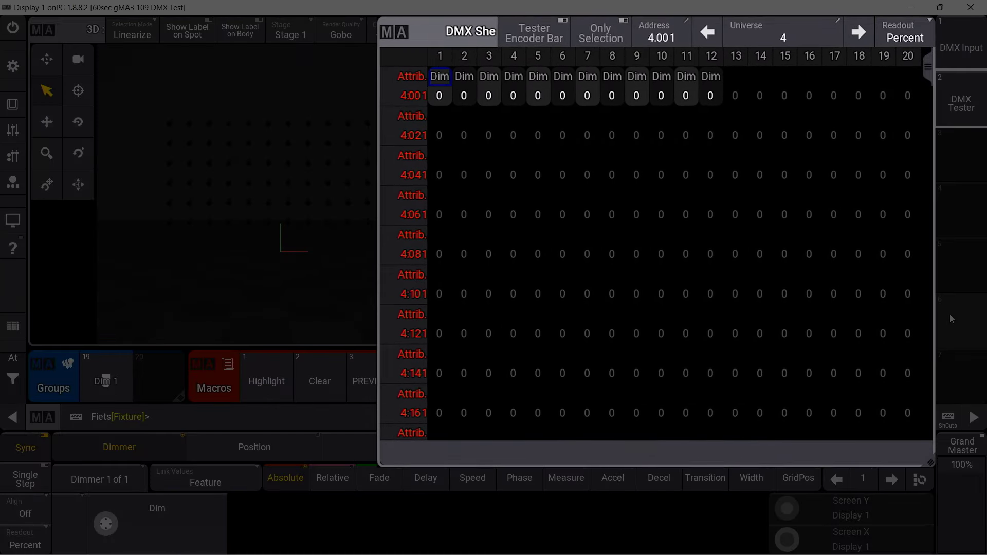
Step: Enable the Tester Encoder Bar in the DMX sheet and set the tester output of address 4.003 to 50 percent
left_click(544, 23)
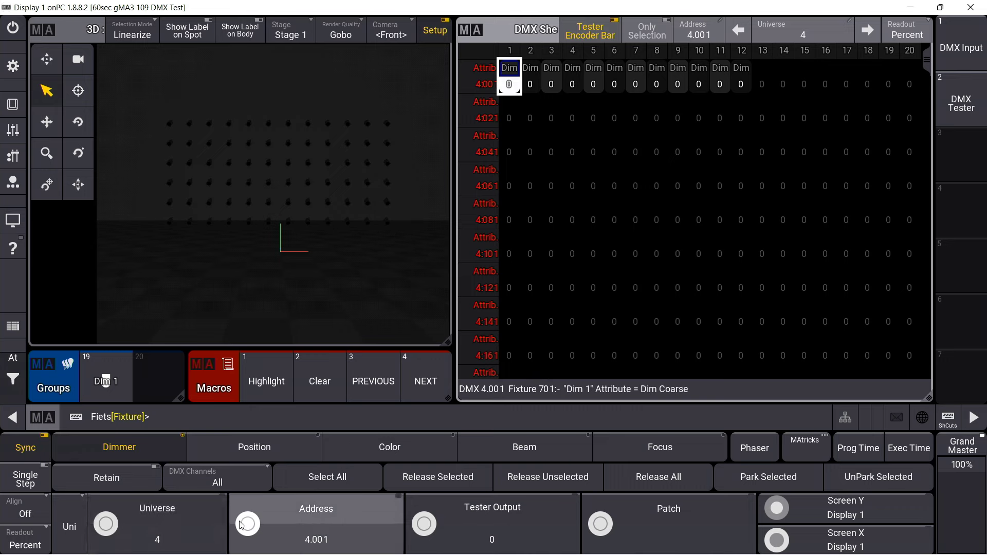
scroll(242, 525, "up", 2)
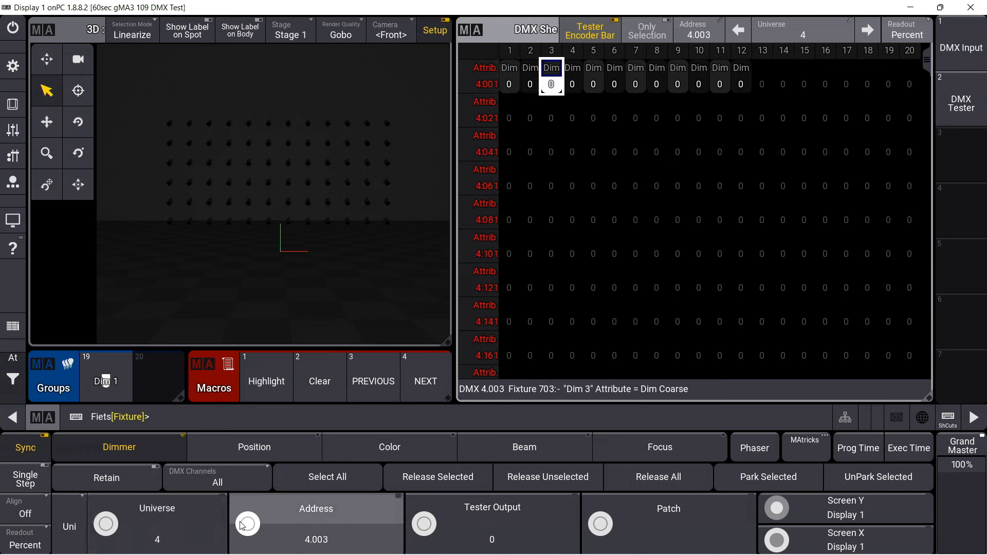
left_click(497, 540)
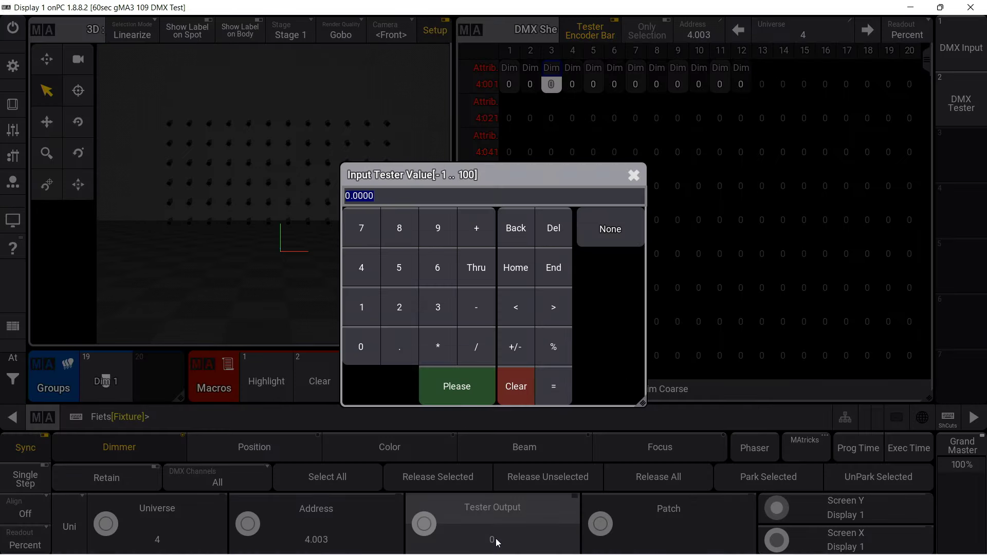
left_click(411, 269)
left_click(371, 336)
left_click(455, 384)
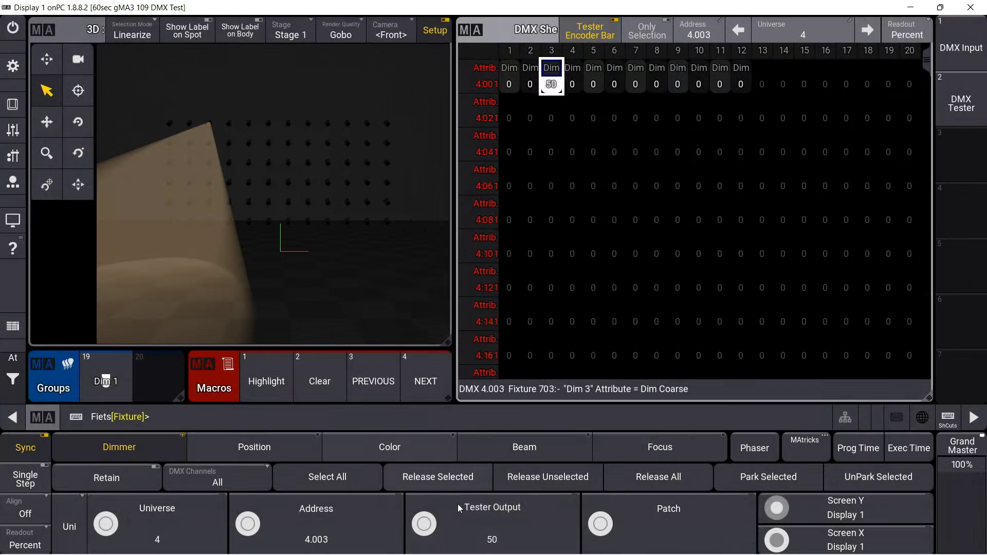
Step: Turn on Retain and test addresses 4.005, 4.008 and 4.011 at 50 percent together with 4.003
scroll(247, 522, "up", 2)
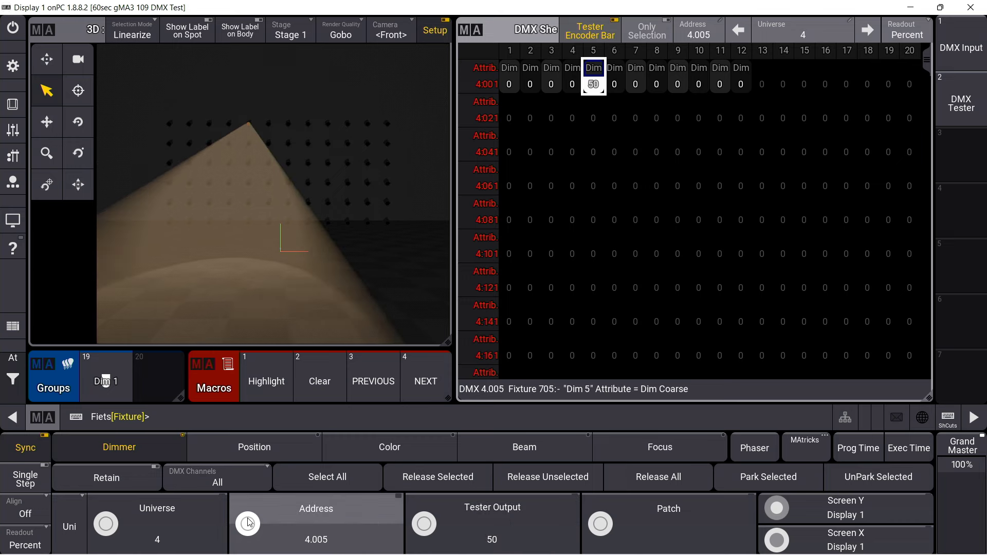
scroll(248, 523, "down", 2)
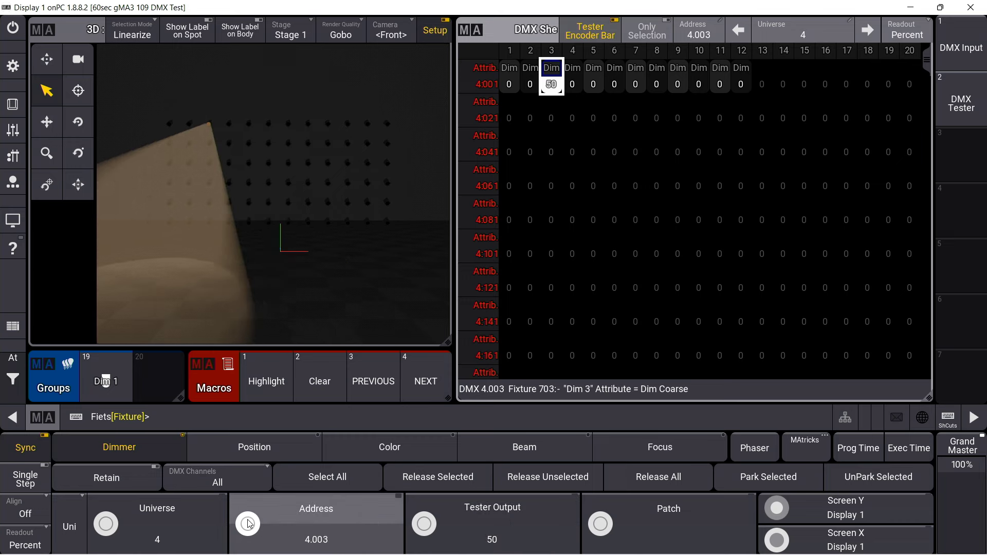
left_click(107, 478)
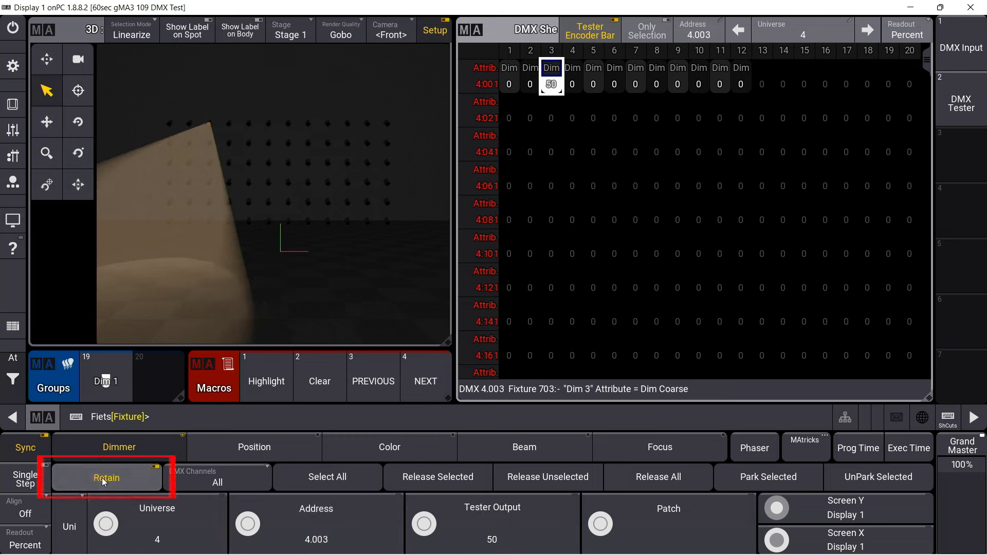
left_click(593, 84)
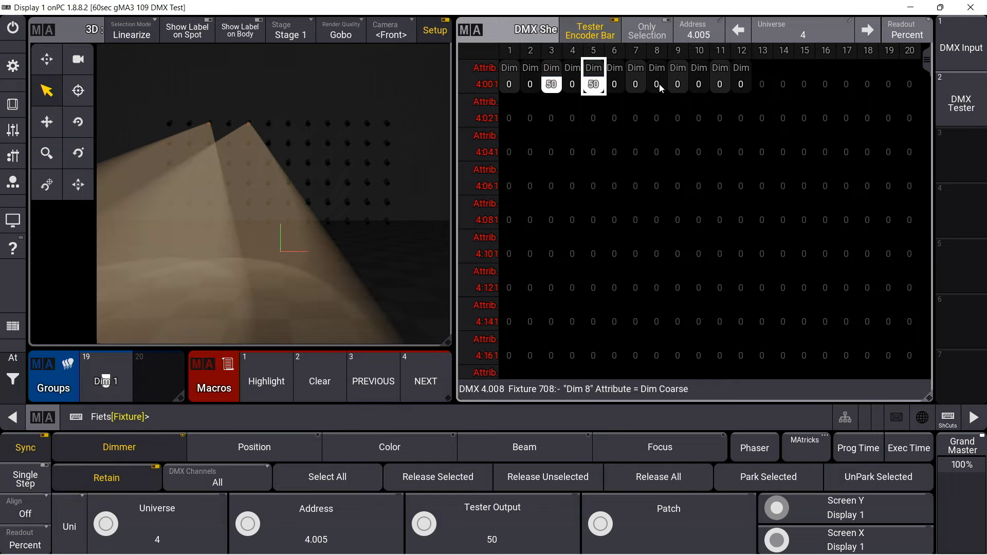
left_click(657, 84)
left_click(720, 84)
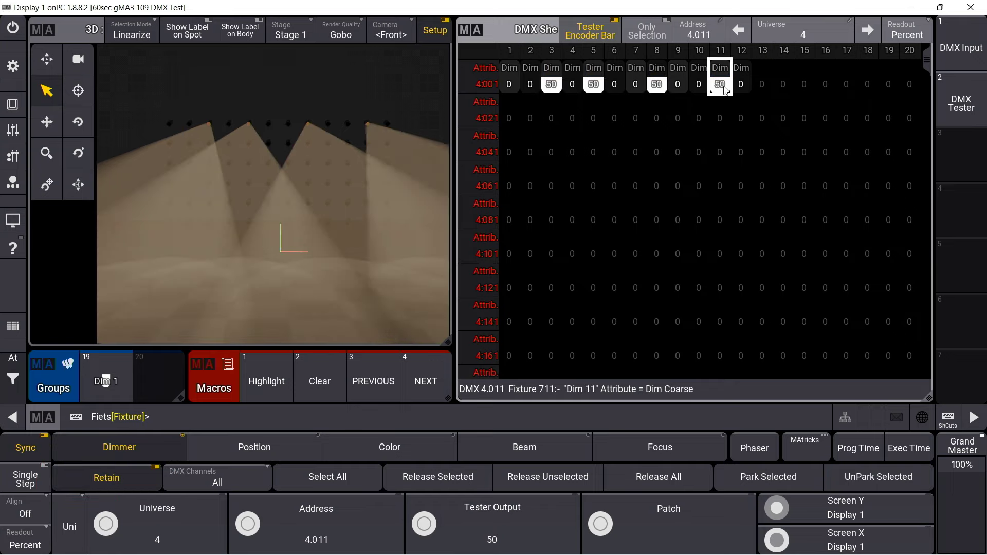
Step: Set the tester output of address 4.011 to 30 percent
left_click(476, 530)
left_click(443, 298)
left_click(376, 344)
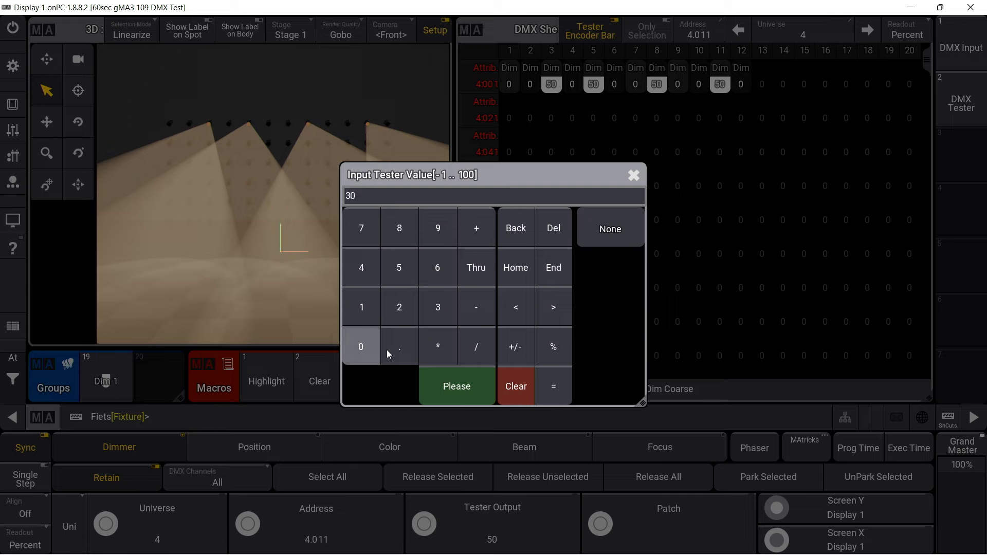
left_click(445, 379)
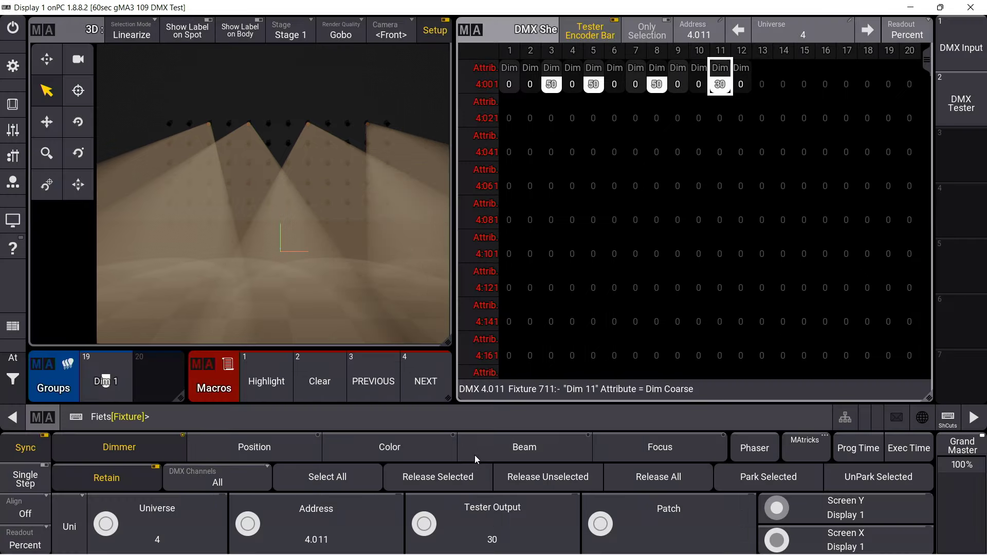
Step: Select all tested DMX channels and set their tester output to 80 percent together
left_click(351, 480)
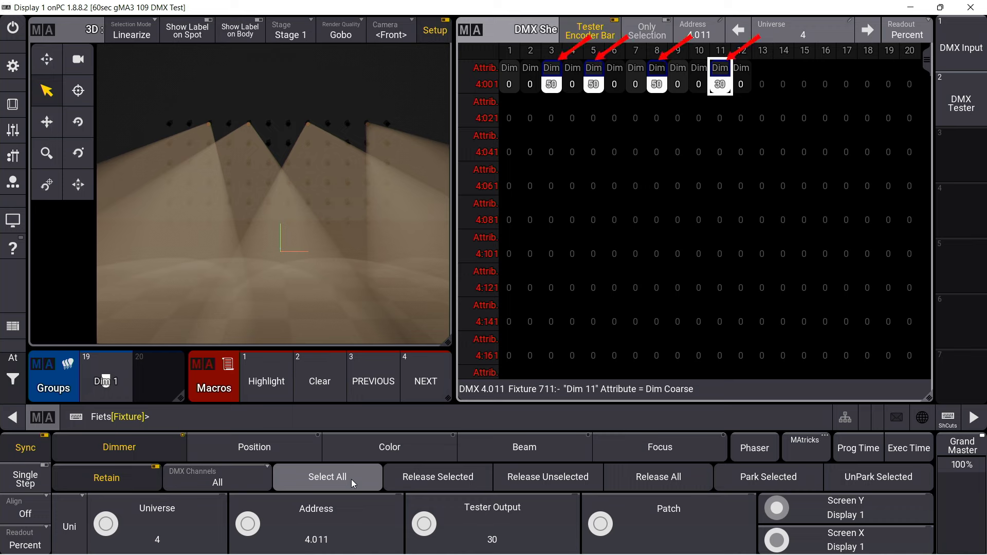
left_click(435, 516)
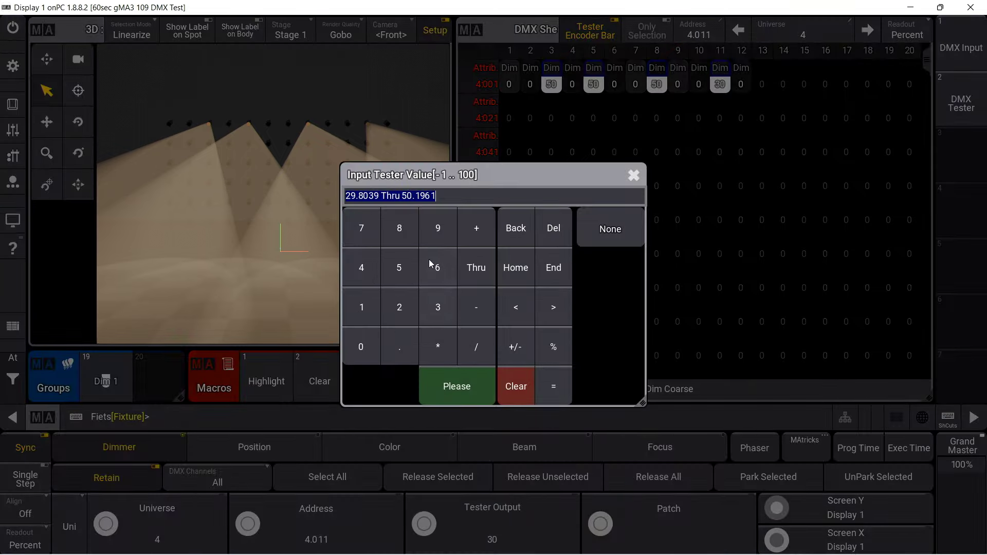
left_click(399, 229)
left_click(361, 339)
left_click(459, 386)
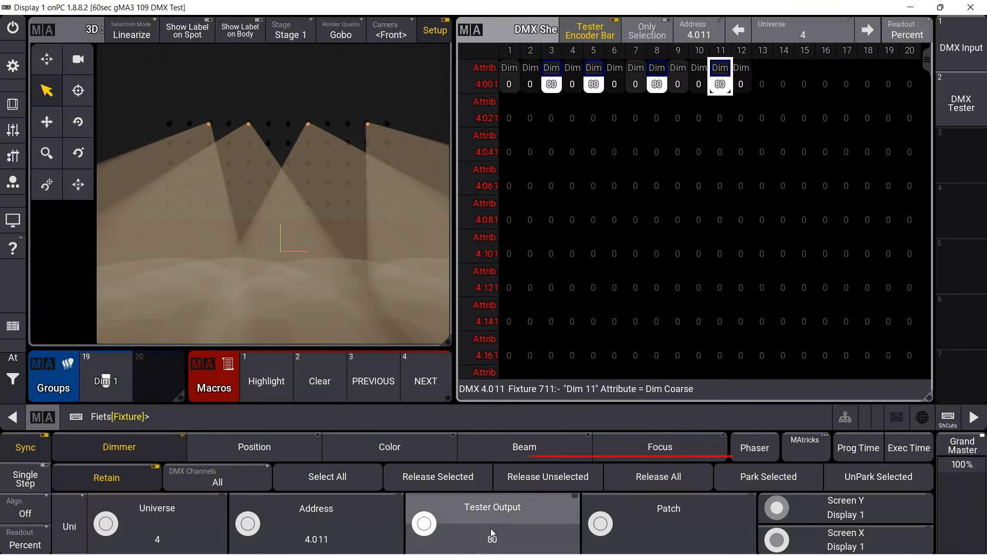
Step: Release all tested channels and unpark address 4.010
left_click(642, 479)
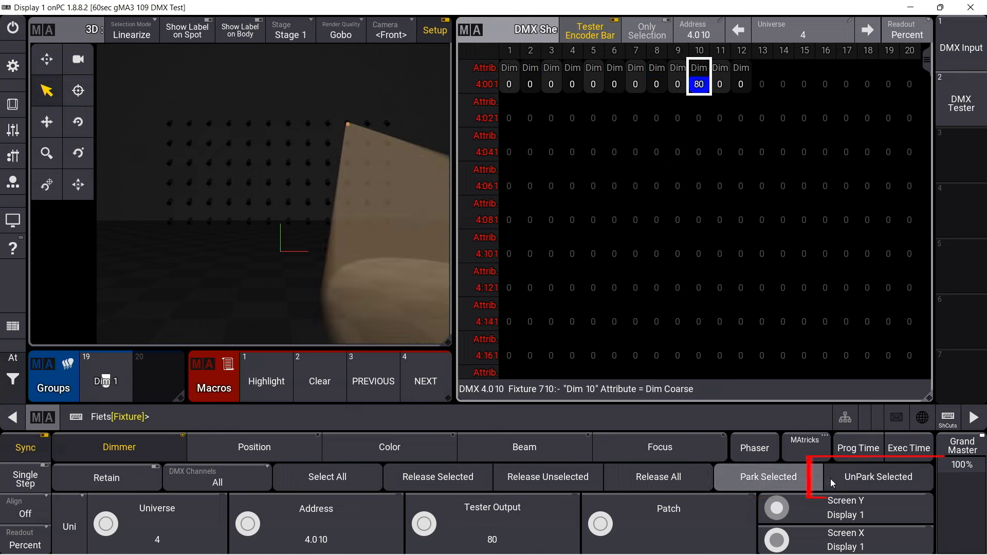
left_click(868, 479)
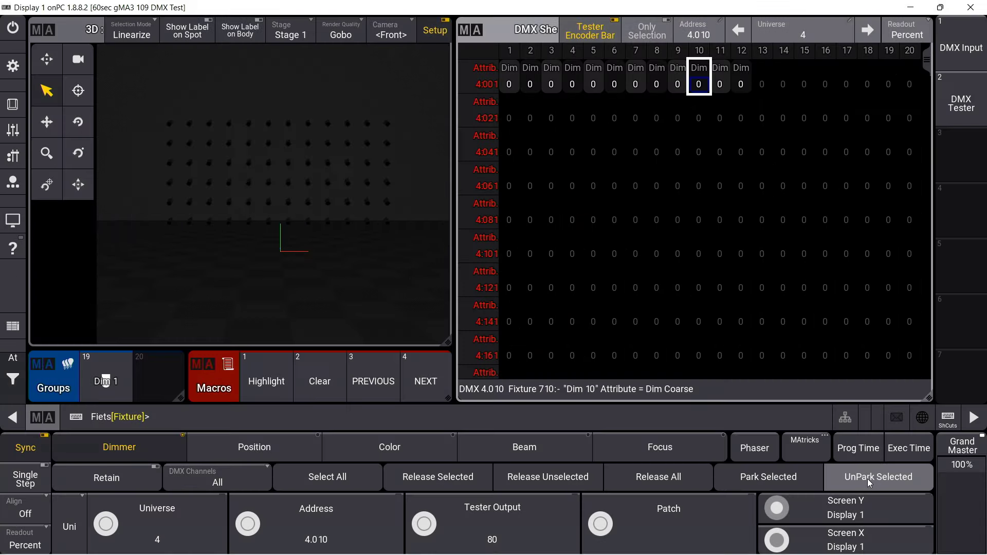
Step: Patch fixture 713 (Dim 13) to the unused DMX address 4.013 from the tester
left_click(762, 77)
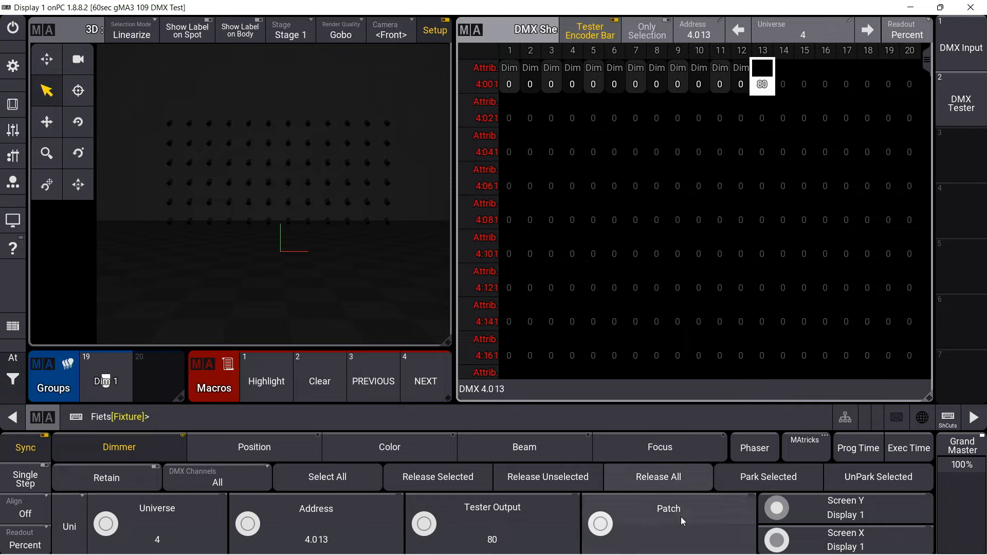
left_click(671, 538)
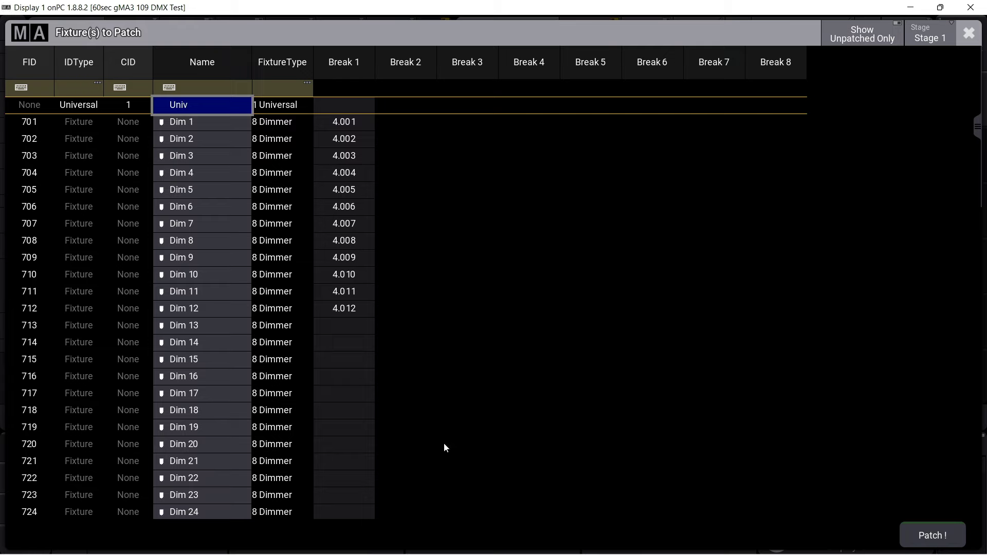
left_click(62, 326)
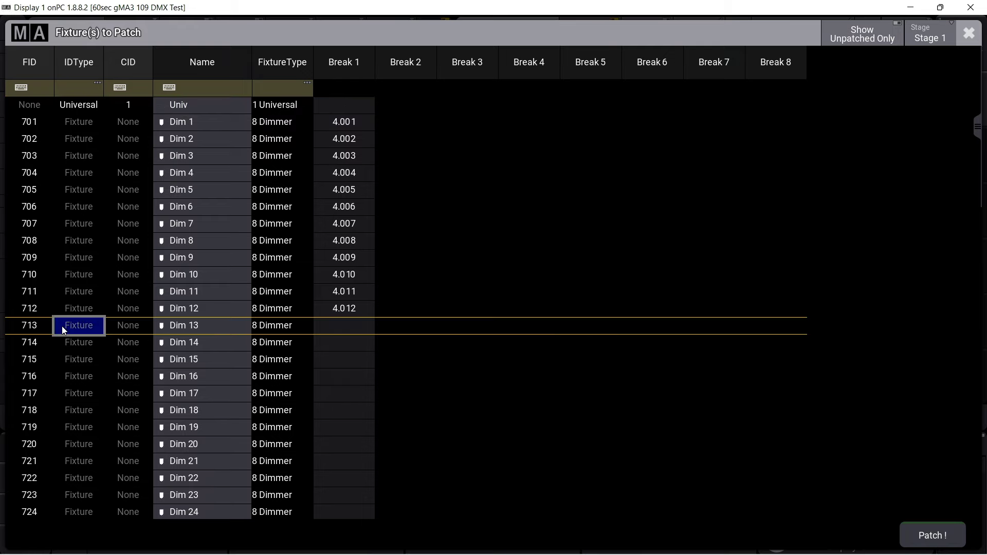
left_click(930, 538)
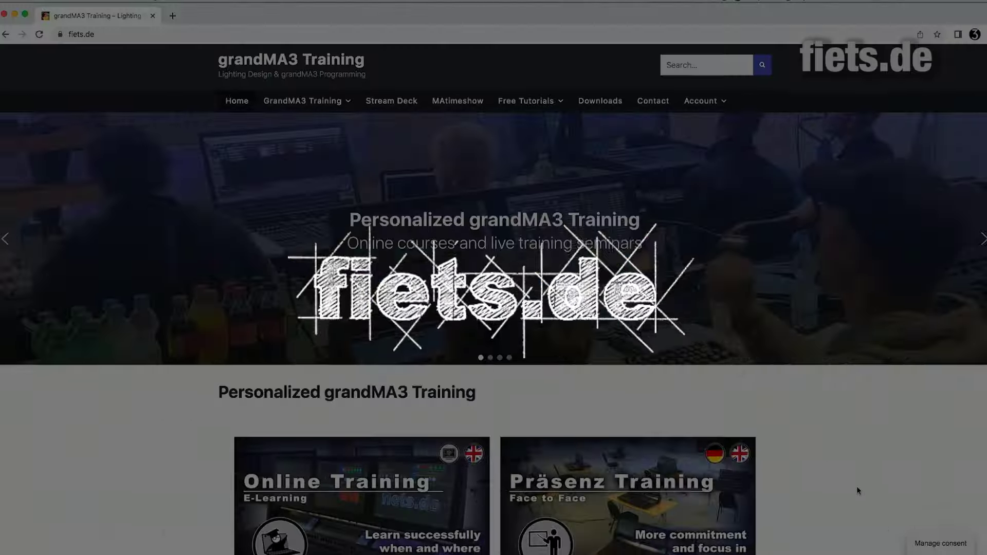
scroll(493, 278, "down", 5)
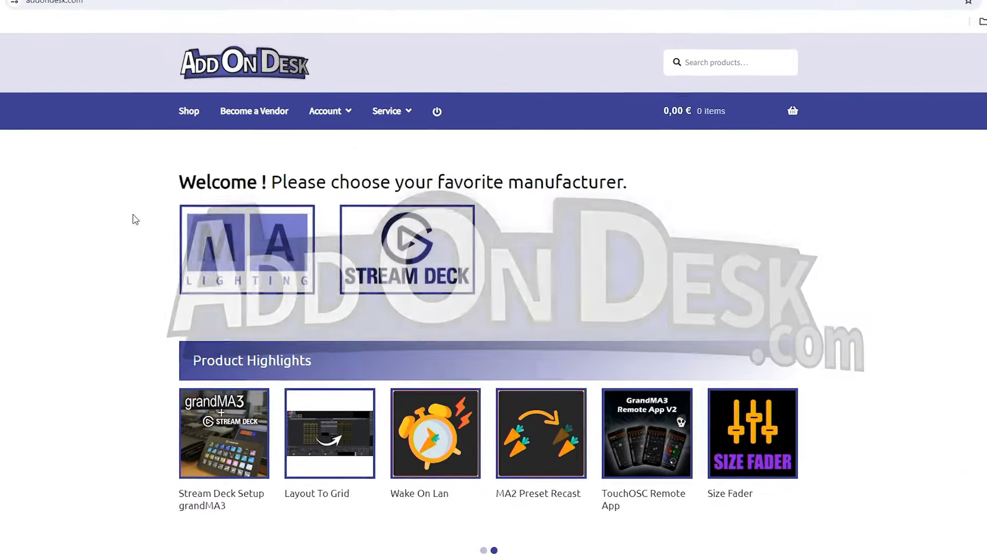
Step: In the browser, open the MA Lighting products on AddOnDesk and filter them to the grandMA3 product family
left_click(252, 293)
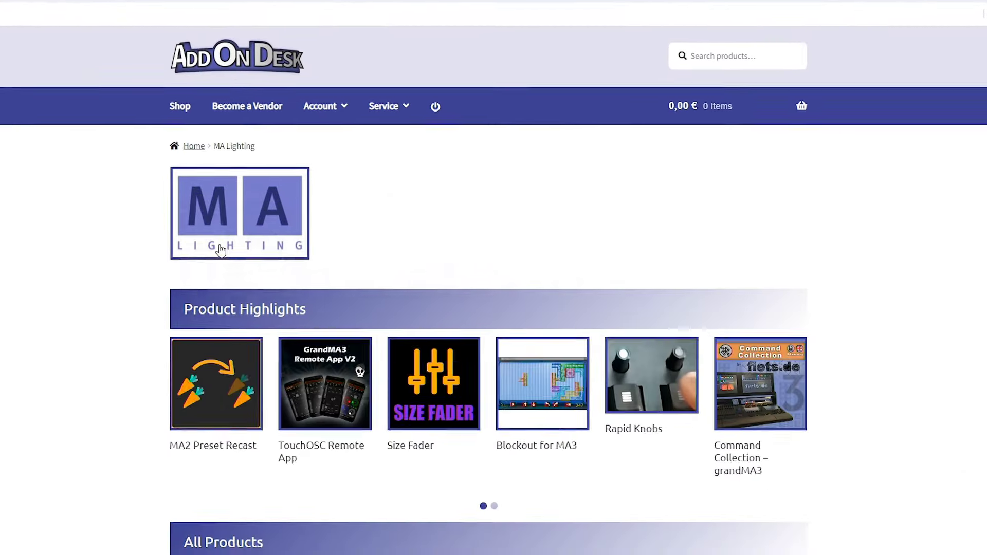
scroll(493, 278, "down", 10)
left_click(579, 89)
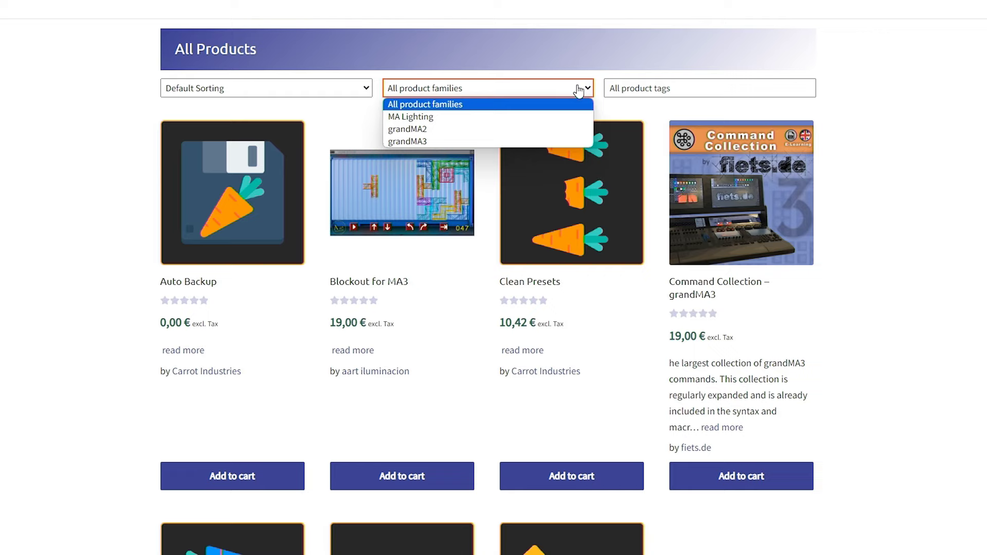
left_click(535, 142)
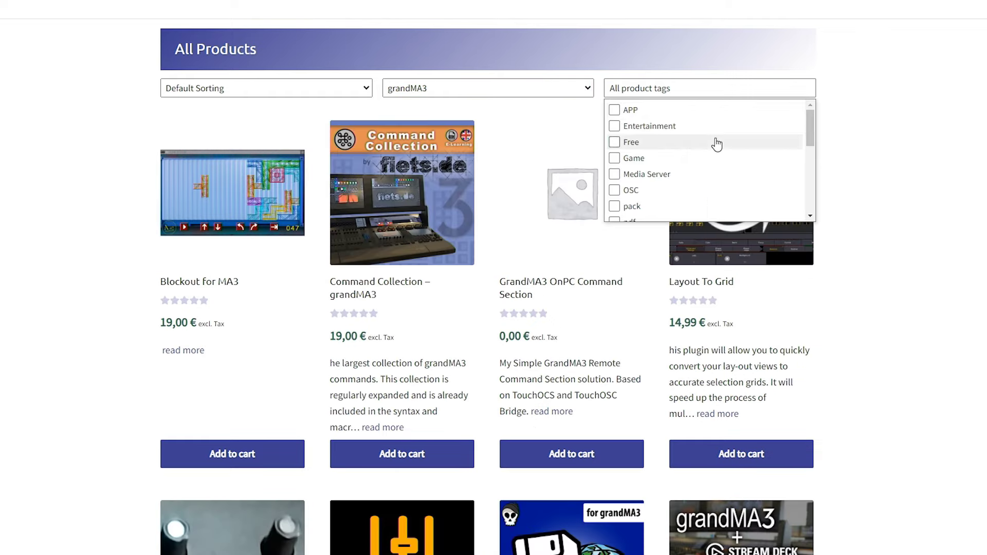
Step: Filter the grandMA3 products by the Free and PlugIn tags and open the Size Fader product
left_click(717, 145)
scroll(725, 128, "down", 2)
left_click(616, 117)
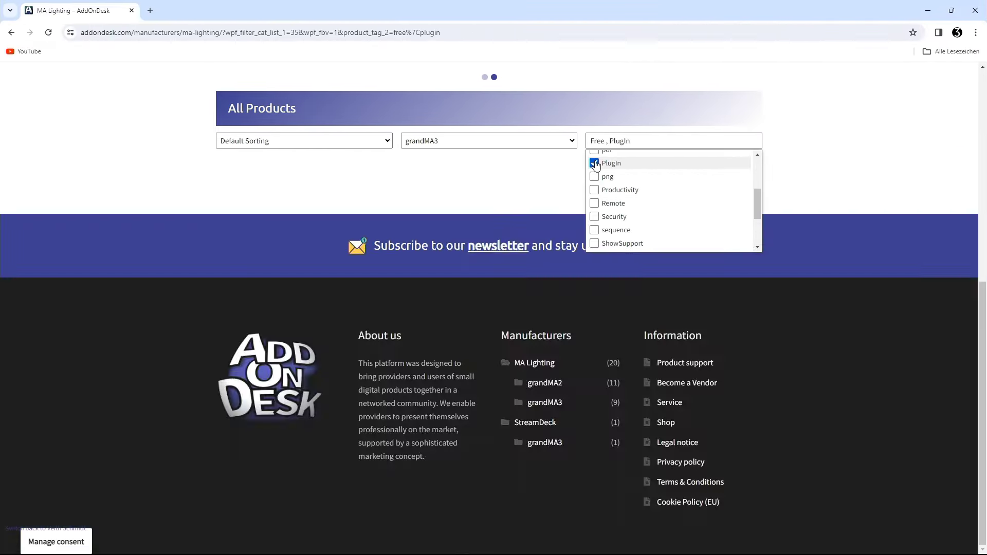
scroll(866, 274, "down", 2)
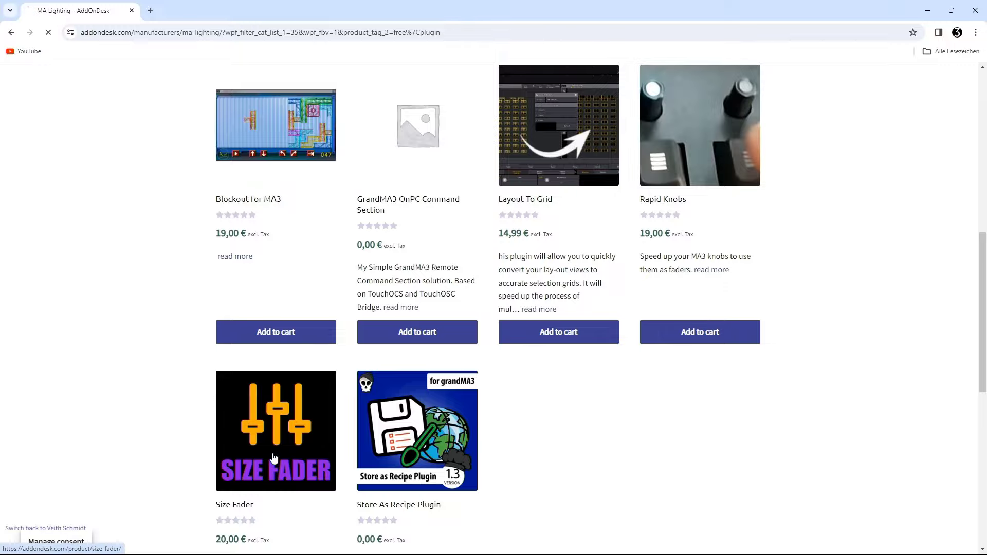
left_click(274, 458)
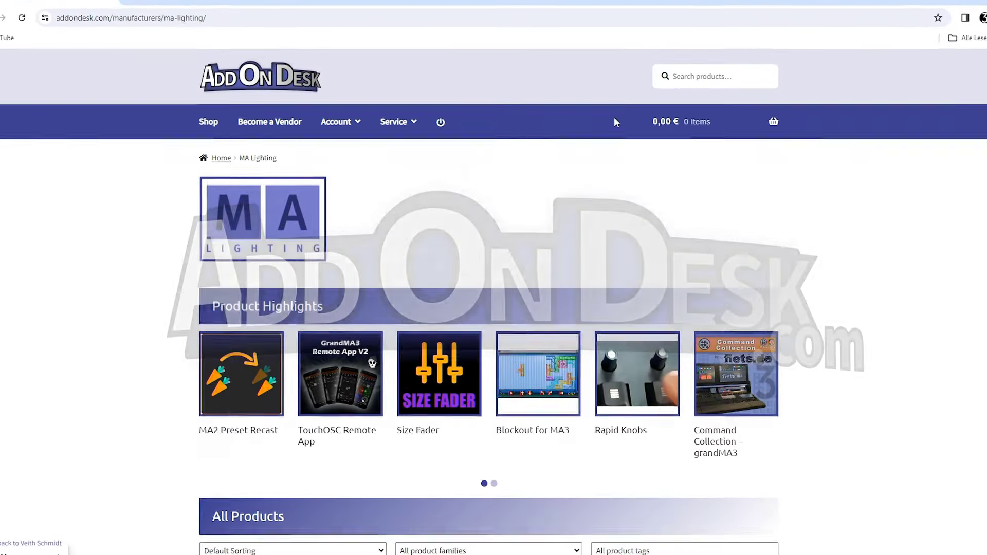
Step: Look through the unfiltered MA Lighting products, open MA2 Preset Recast and read its description
scroll(612, 124, "down", 15)
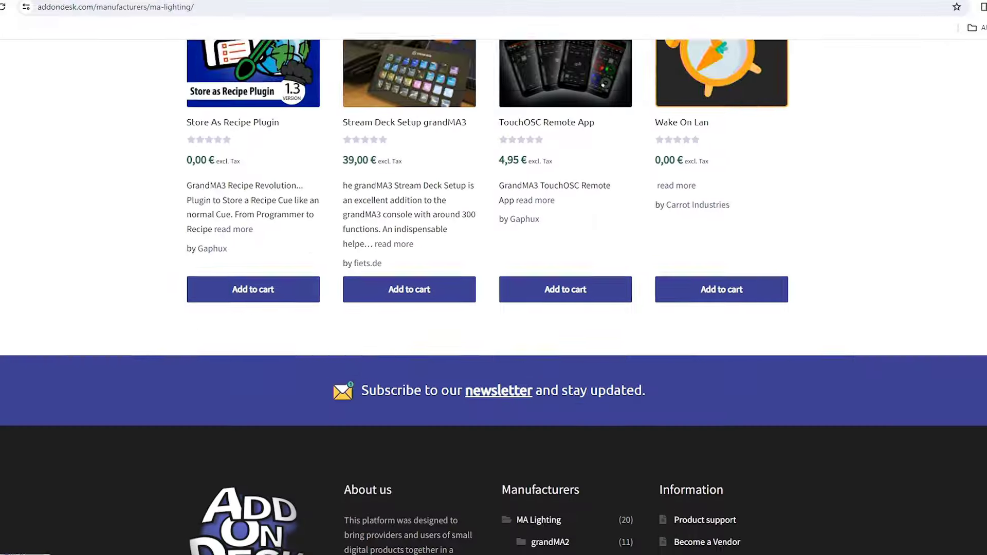
scroll(804, 288, "up", 10)
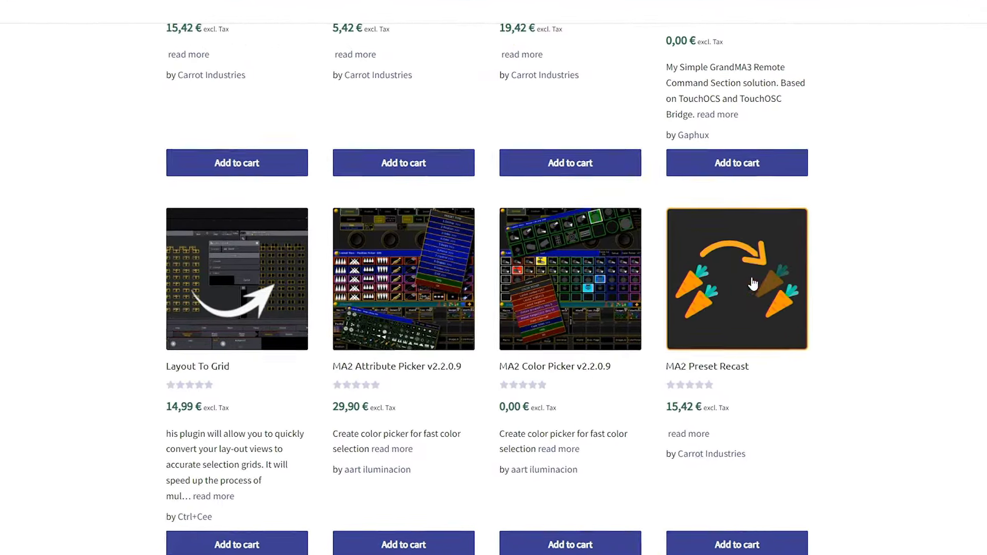
left_click(755, 283)
scroll(915, 282, "down", 15)
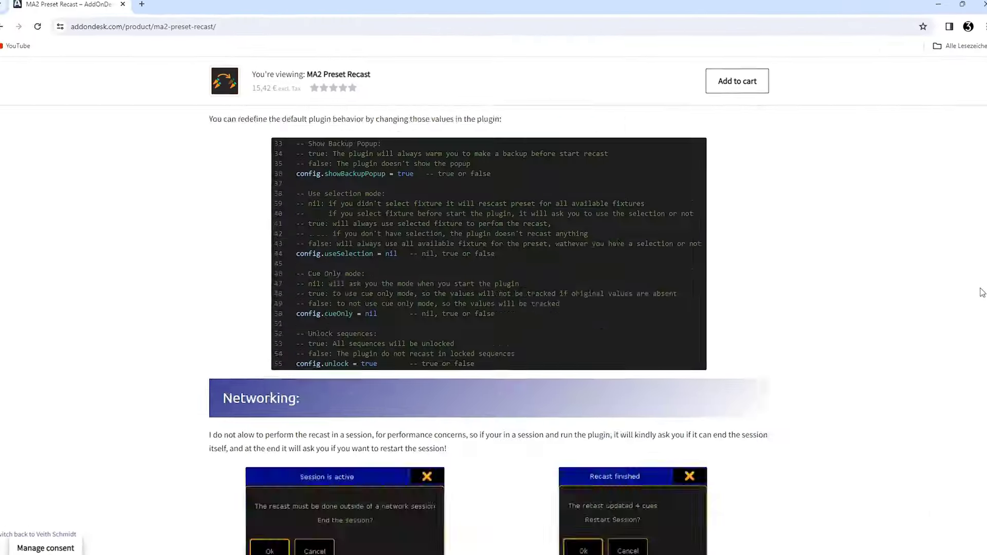
scroll(982, 293, "down", 10)
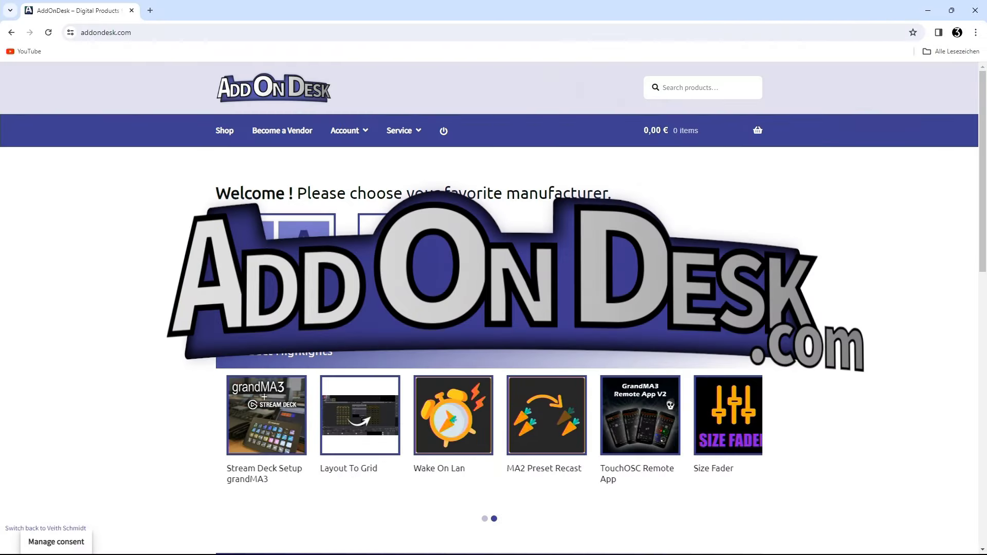
Step: Open the list of vendor shops on AddOnDesk, look through it and view the aart iluminacion store
mouse_move(414, 134)
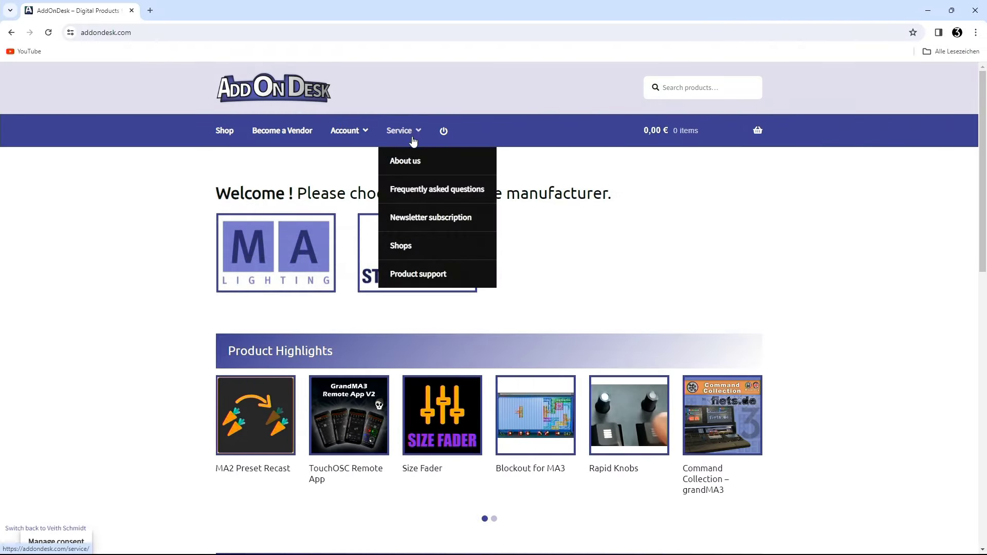
left_click(409, 240)
scroll(983, 227, "down", 2)
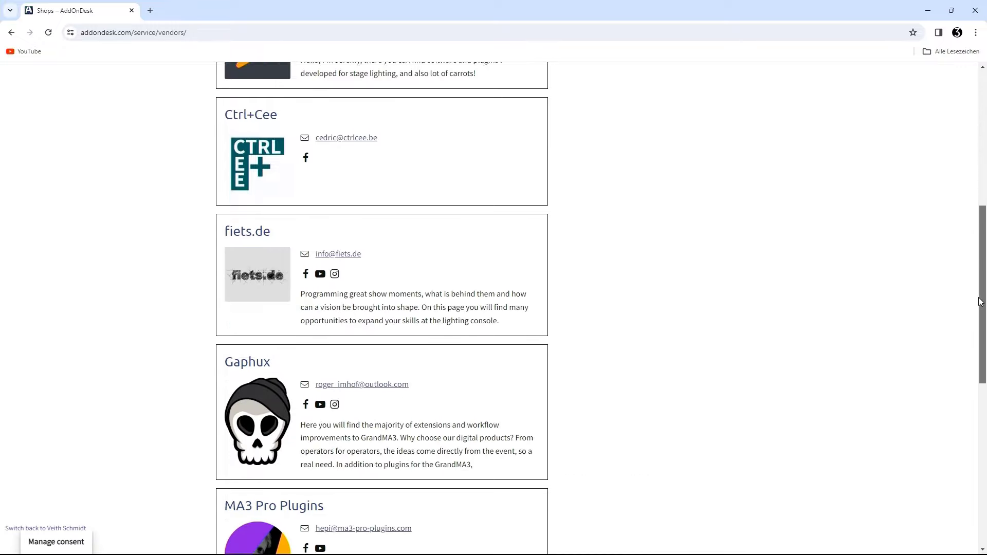
scroll(259, 220, "up", 3)
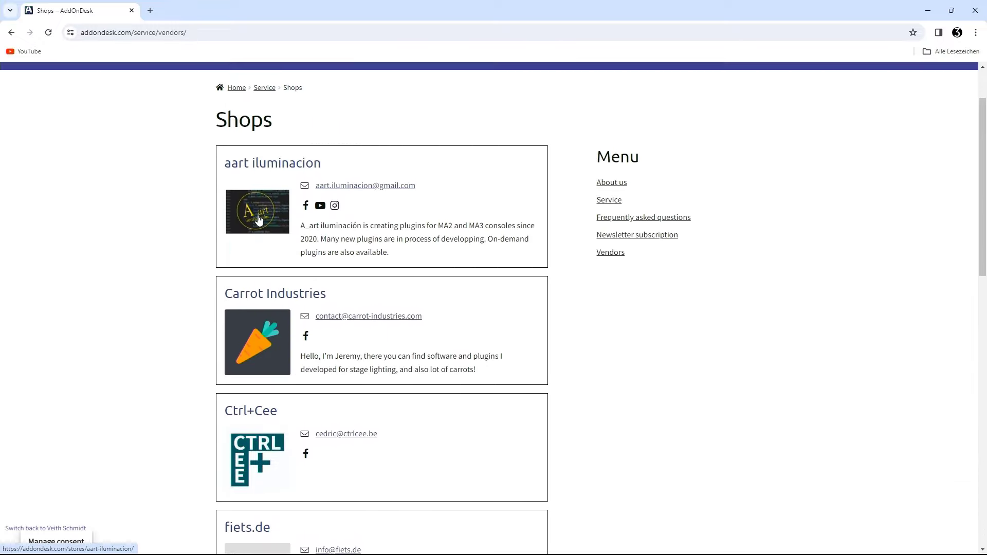
left_click(258, 220)
scroll(258, 220, "down", 3)
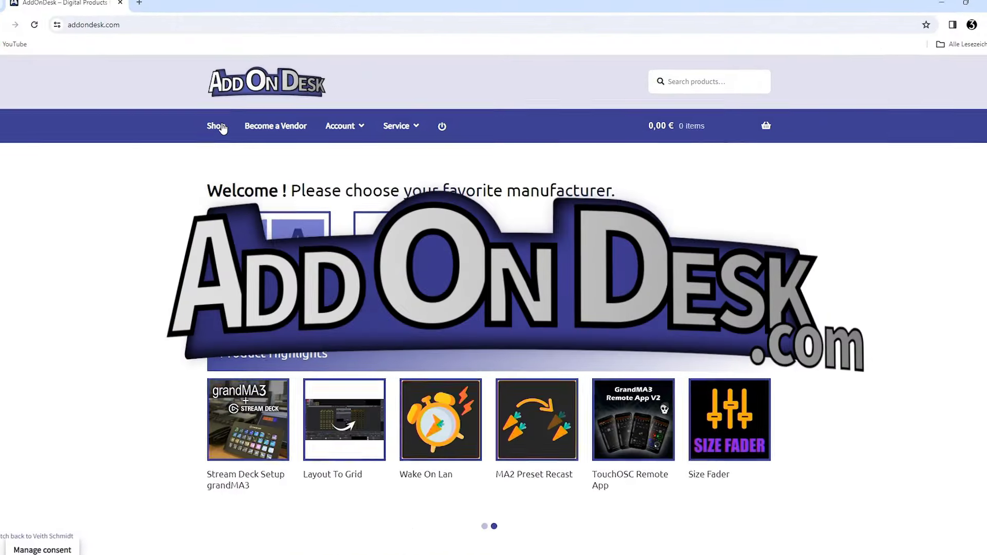
Step: Open the Become a Vendor page and expand the sections on offering products free of charge and what AddOnDesk costs
left_click(285, 121)
scroll(510, 205, "down", 8)
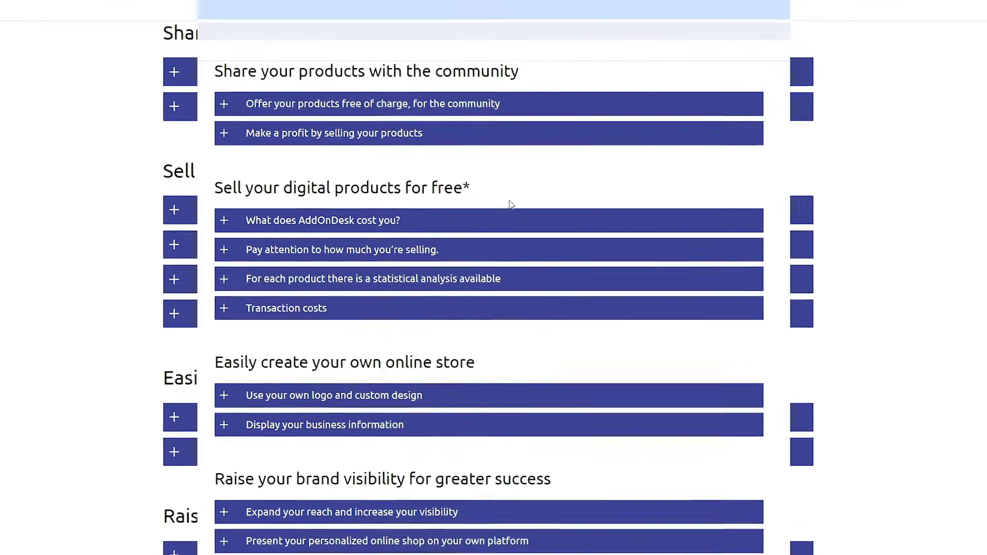
left_click(223, 104)
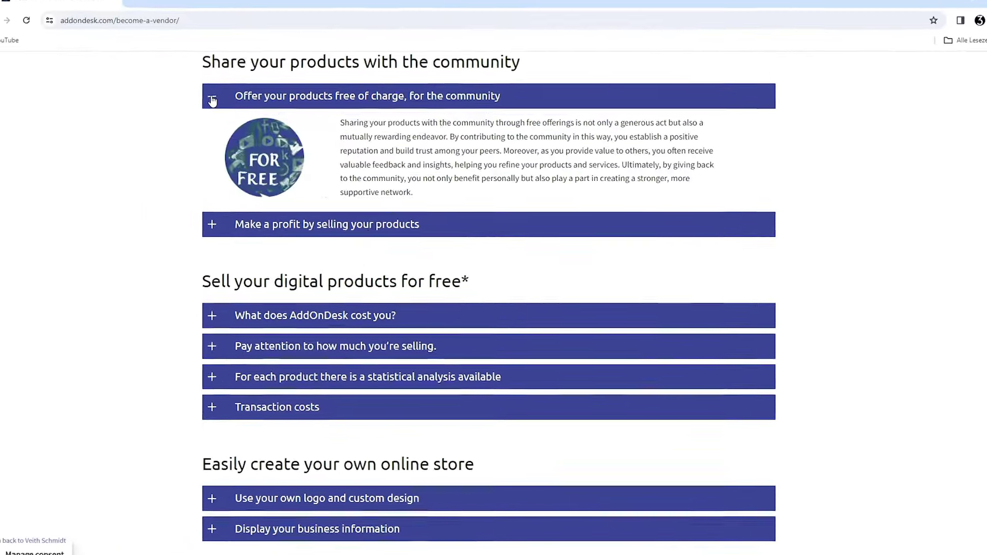
left_click(201, 318)
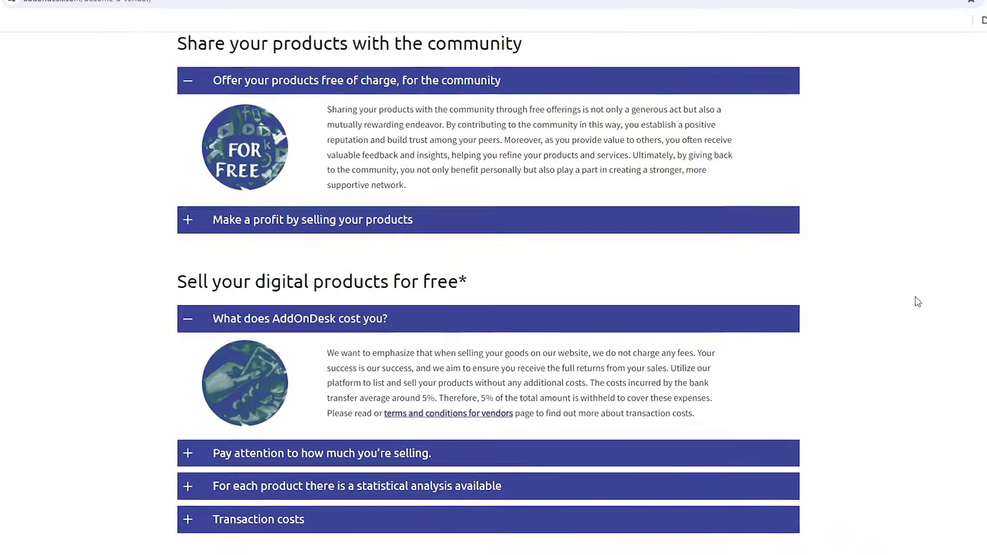
Step: Expand and read the vendor sections on increasing visibility and on marketing through newsletters, social media promotion and after-sales management
scroll(915, 300, "down", 7)
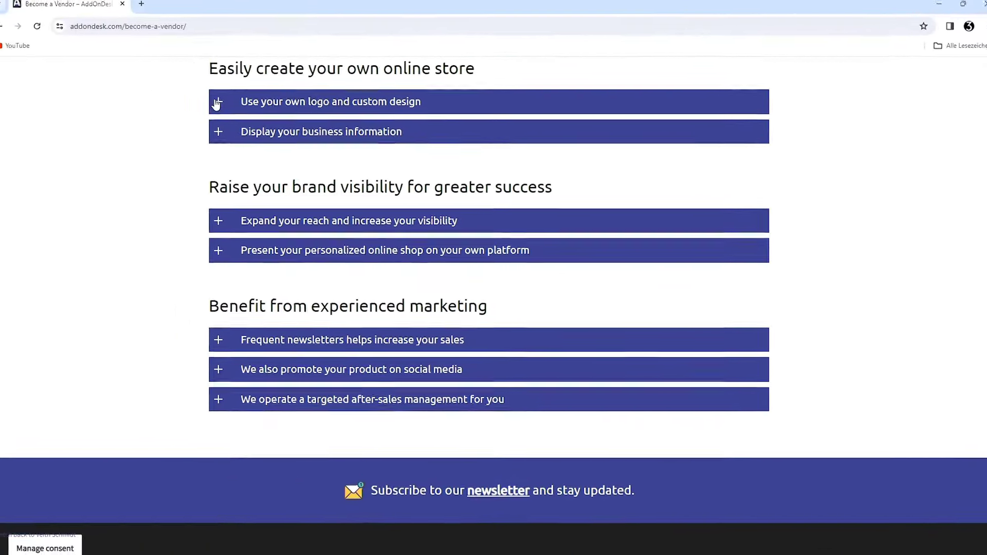
left_click(175, 214)
left_click(203, 333)
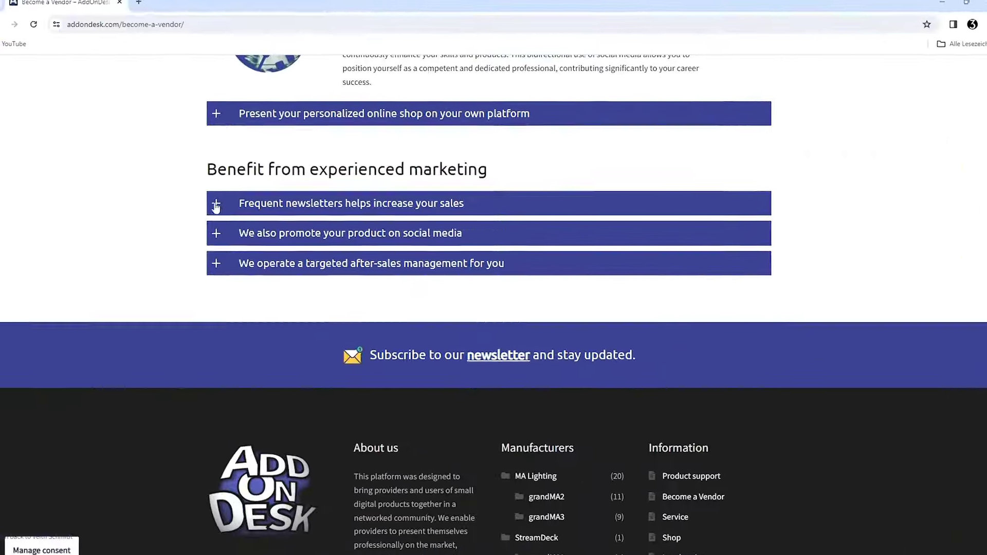
left_click(216, 205)
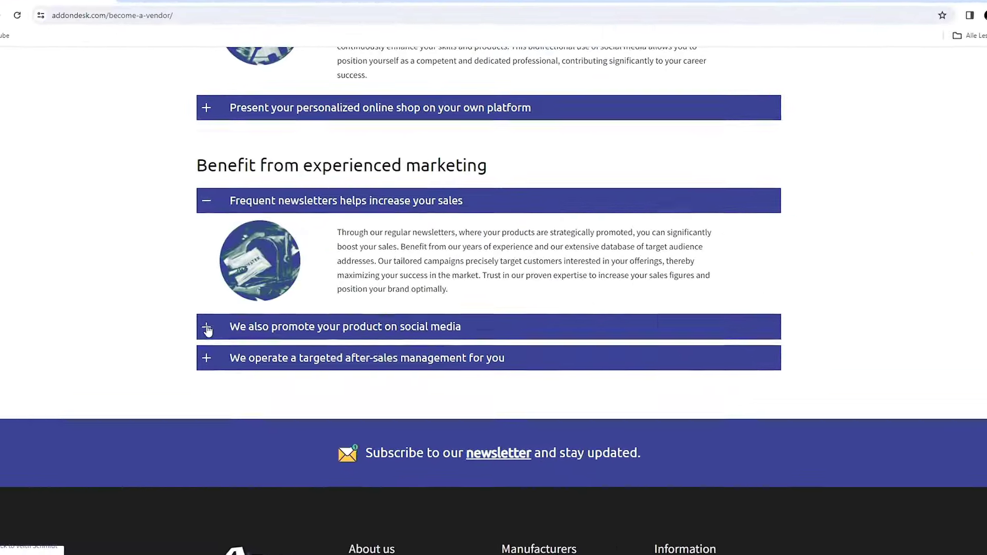
left_click(216, 326)
left_click(195, 366)
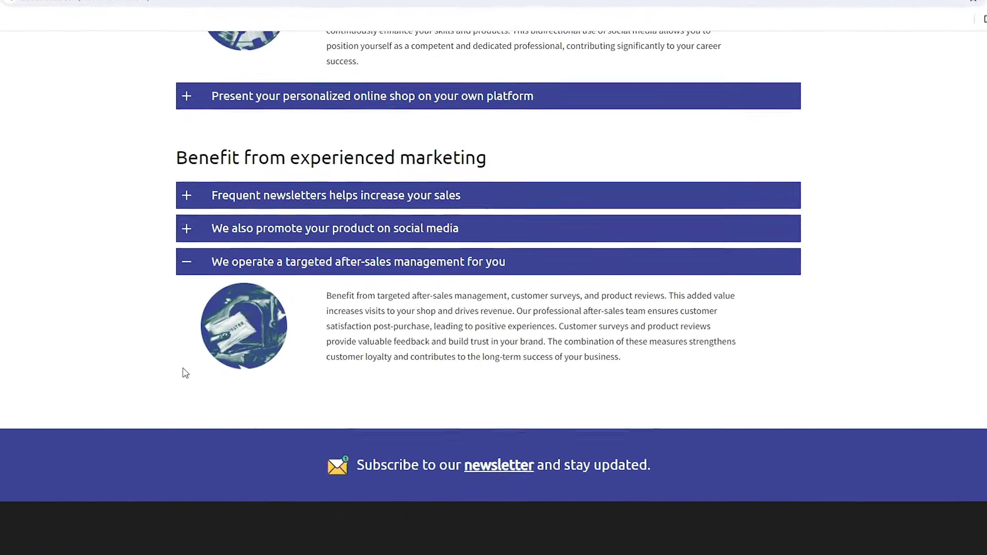